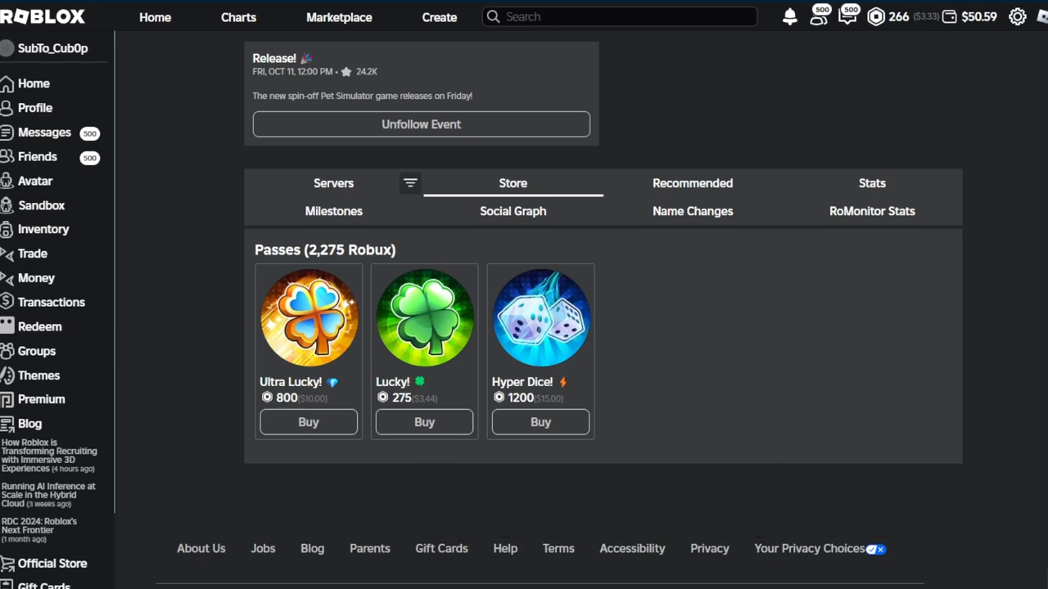
{"action": "scroll", "coordinate": [603, 328], "scroll_direction": "up", "scroll_amount": 1}
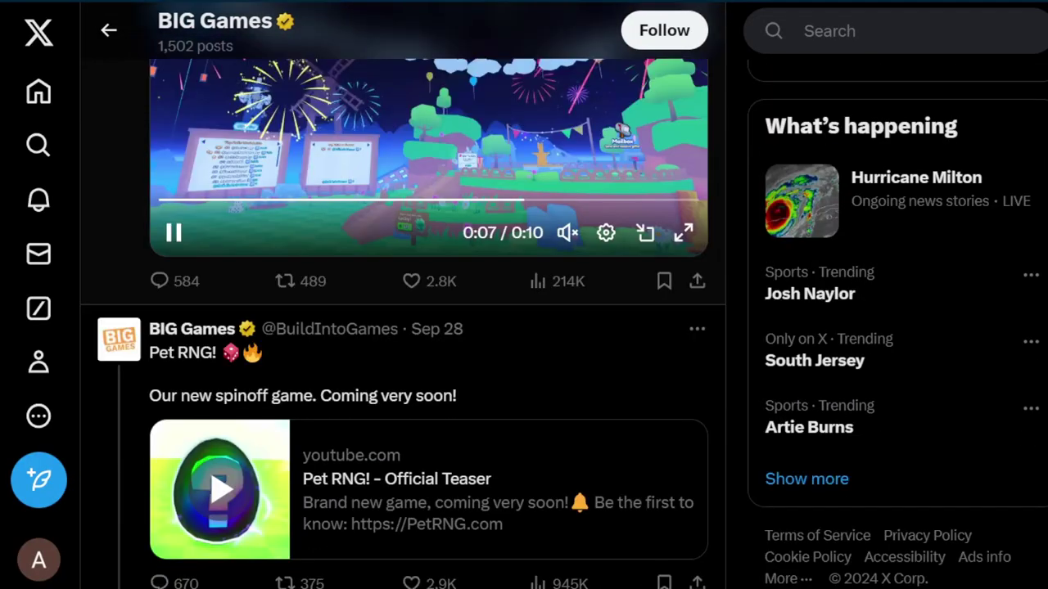
{"action": "scroll", "coordinate": [409, 327], "scroll_direction": "down", "scroll_amount": 2}
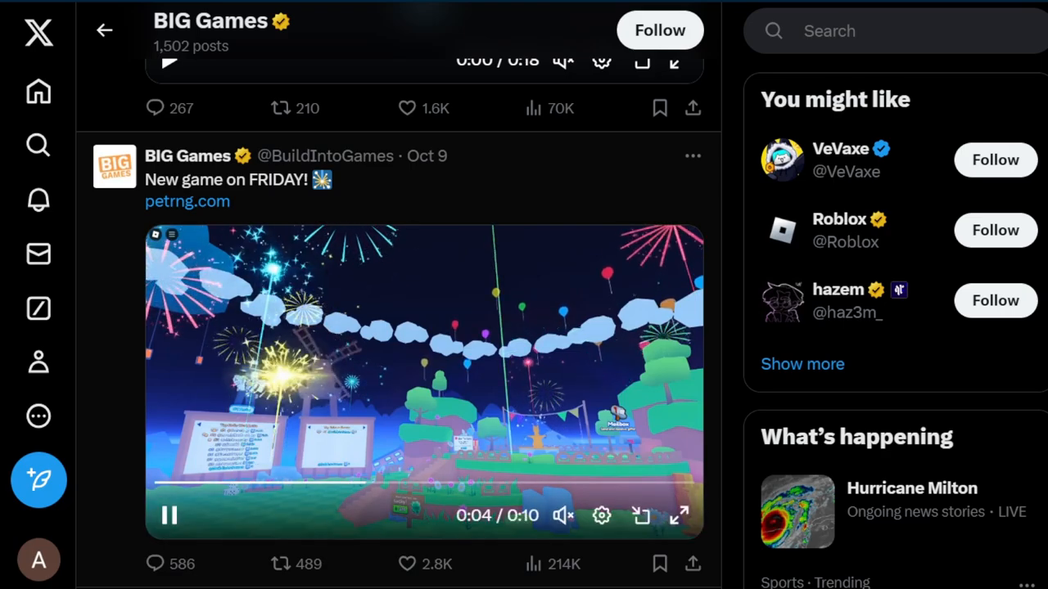
{"action": "scroll", "coordinate": [424, 328], "scroll_direction": "down", "scroll_amount": 1}
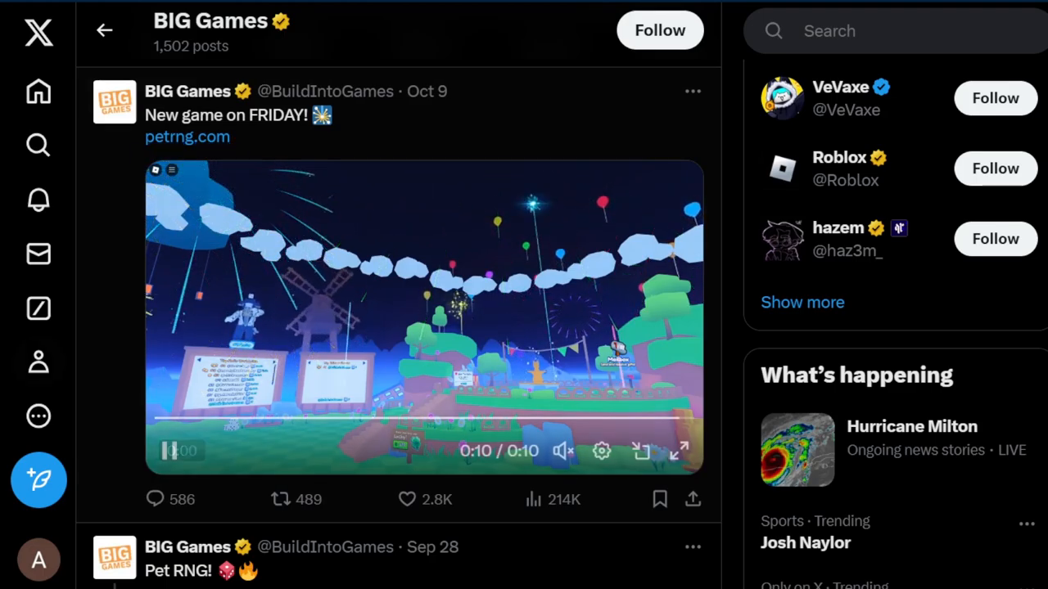
{"action": "scroll", "coordinate": [423, 328], "scroll_direction": "up", "scroll_amount": 3}
{"action": "scroll", "coordinate": [424, 328], "scroll_direction": "up", "scroll_amount": 1}
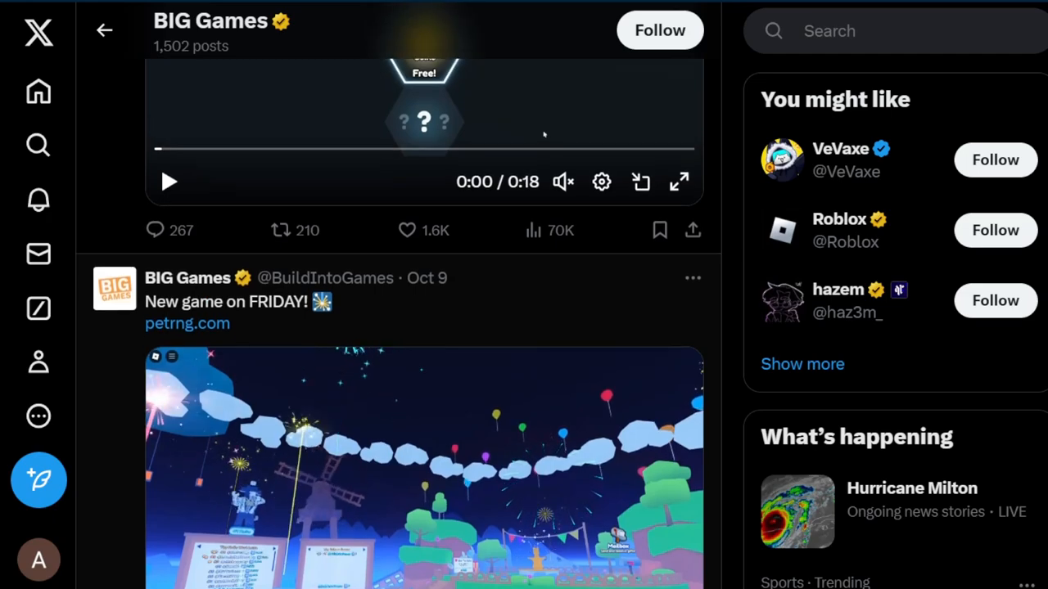
{"action": "scroll", "coordinate": [543, 134], "scroll_direction": "down", "scroll_amount": 1}
- View the 'New game on FRIDAY!' post, visit petrng.com, and return to the post
{"action": "left_click", "coordinate": [491, 301]}
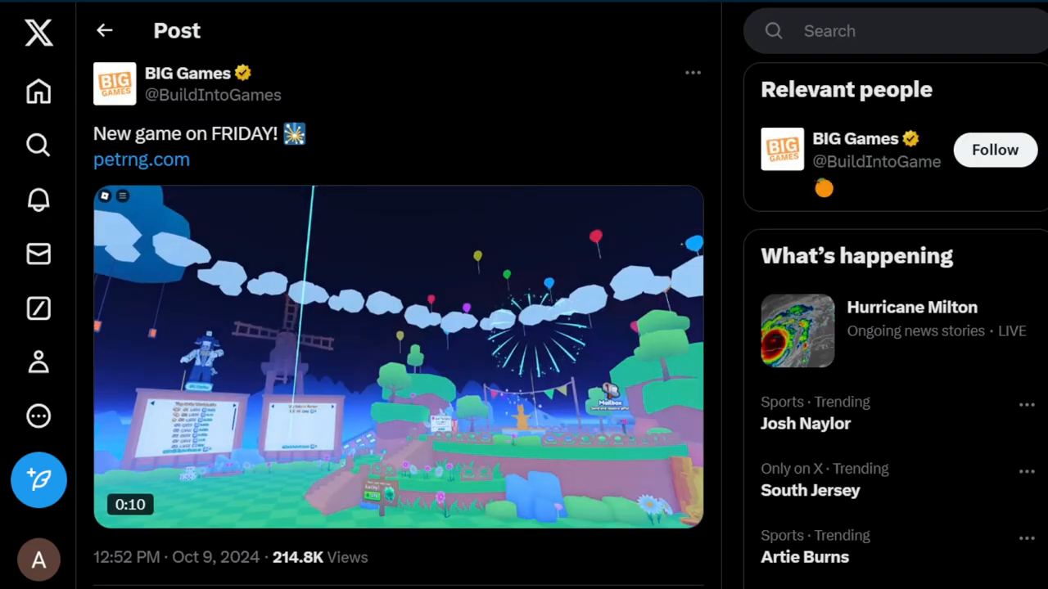
{"action": "left_click", "coordinate": [141, 159]}
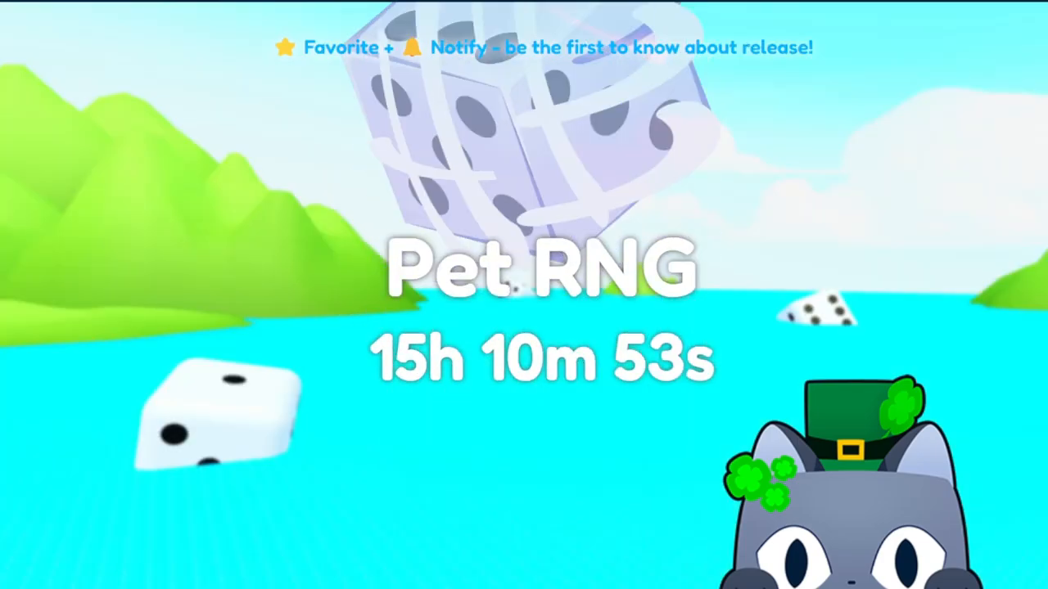
{"action": "key", "text": "alt+Left"}
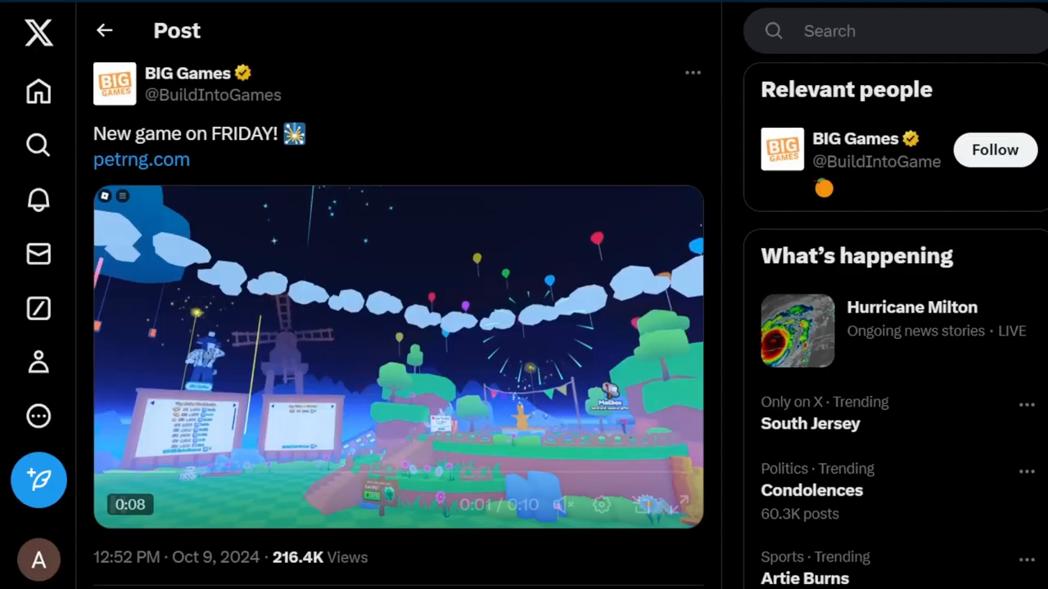
- Go back to BIG Games' profile and rewind the Upgrade Tree video to 0:08
{"action": "left_click", "coordinate": [104, 31]}
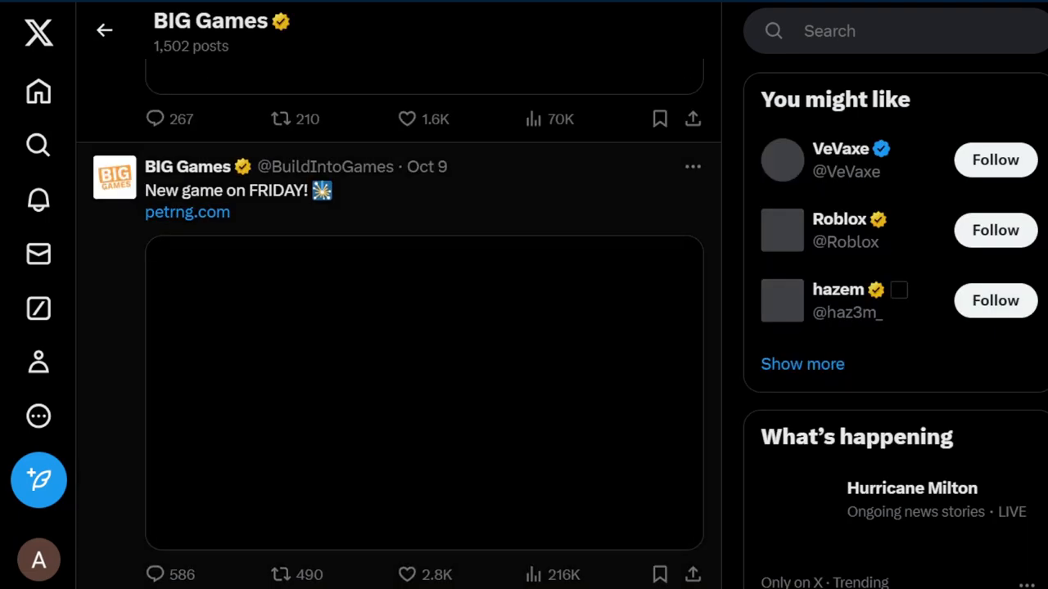
{"action": "scroll", "coordinate": [410, 328], "scroll_direction": "up", "scroll_amount": 5}
{"action": "scroll", "coordinate": [409, 327], "scroll_direction": "up", "scroll_amount": 3}
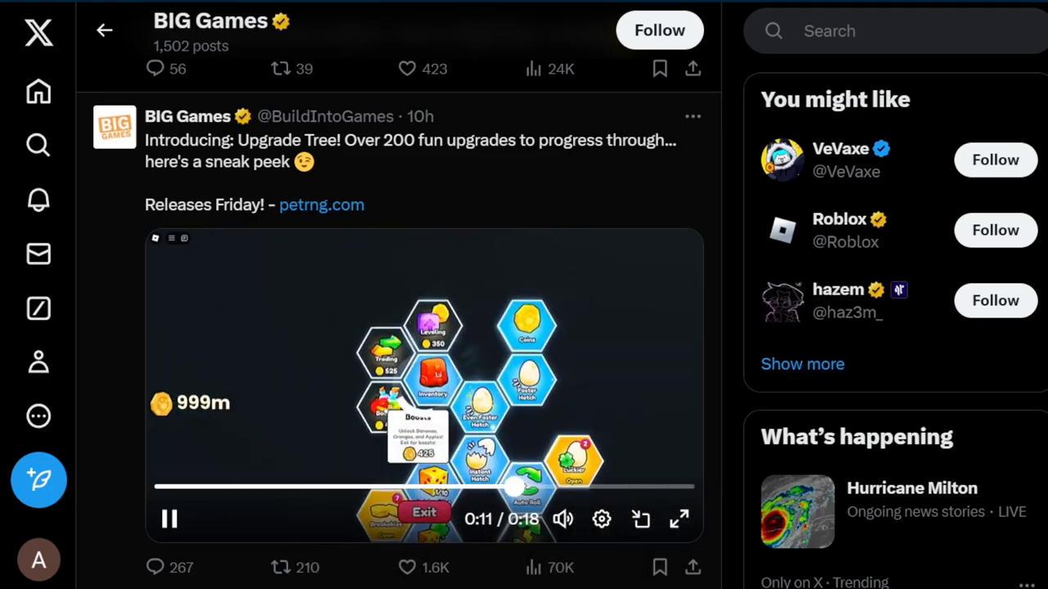
{"action": "left_click", "coordinate": [410, 487]}
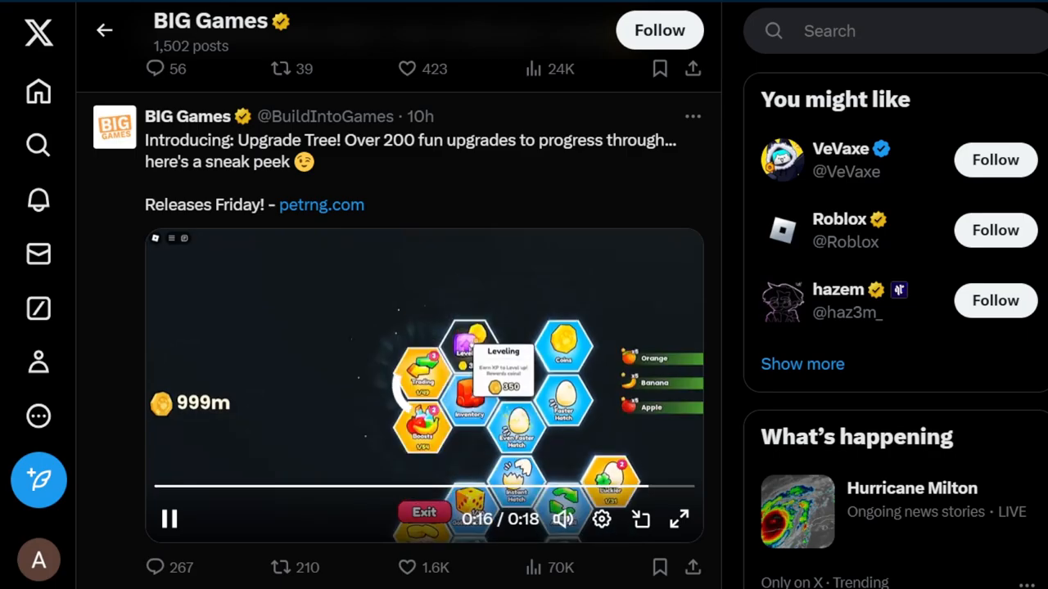
{"action": "scroll", "coordinate": [399, 328], "scroll_direction": "up", "scroll_amount": 3}
{"action": "scroll", "coordinate": [399, 328], "scroll_direction": "up", "scroll_amount": 3}
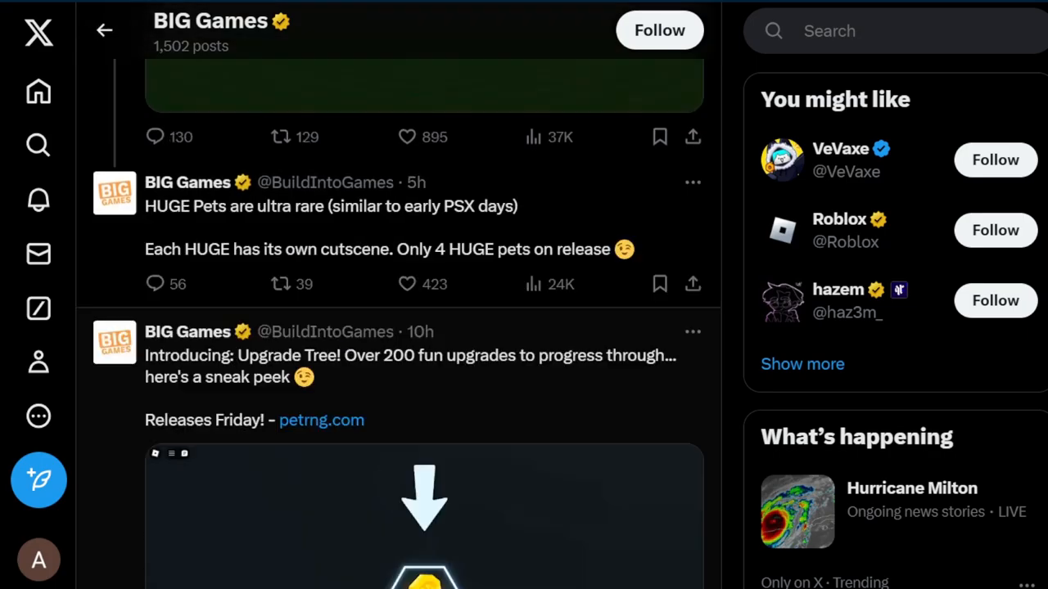
{"action": "scroll", "coordinate": [399, 327], "scroll_direction": "down", "scroll_amount": 2}
{"action": "scroll", "coordinate": [398, 327], "scroll_direction": "up", "scroll_amount": 3}
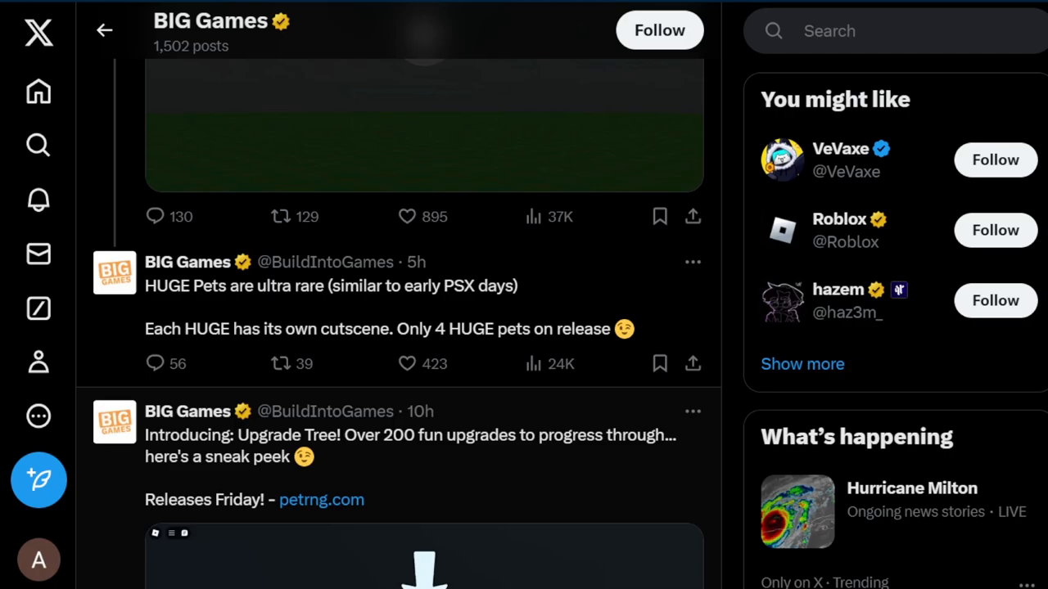
{"action": "scroll", "coordinate": [399, 328], "scroll_direction": "up", "scroll_amount": 2}
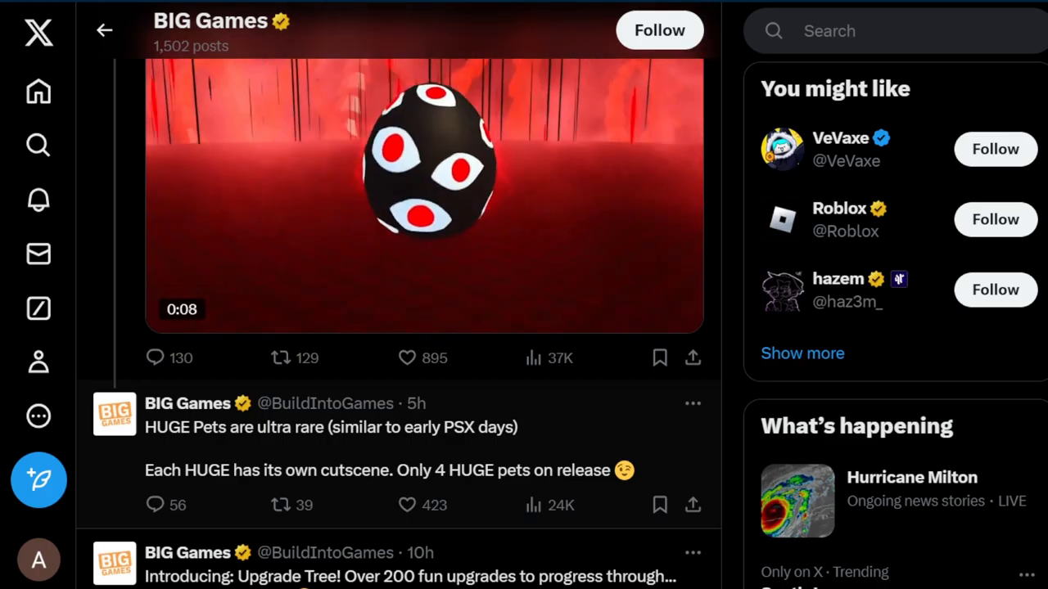
{"action": "scroll", "coordinate": [399, 327], "scroll_direction": "down", "scroll_amount": 1}
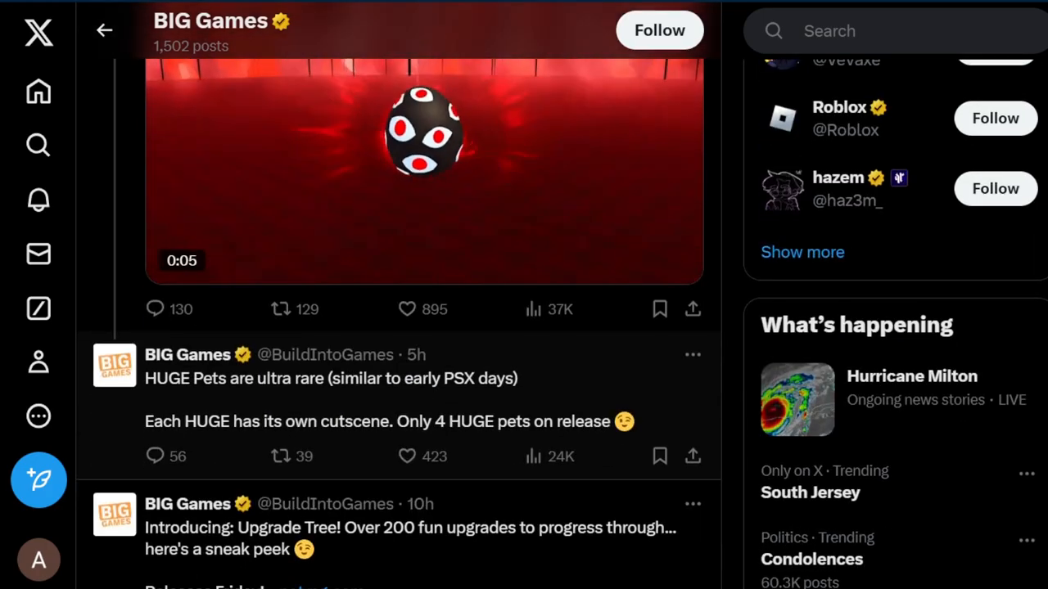
{"action": "scroll", "coordinate": [399, 328], "scroll_direction": "up", "scroll_amount": 2}
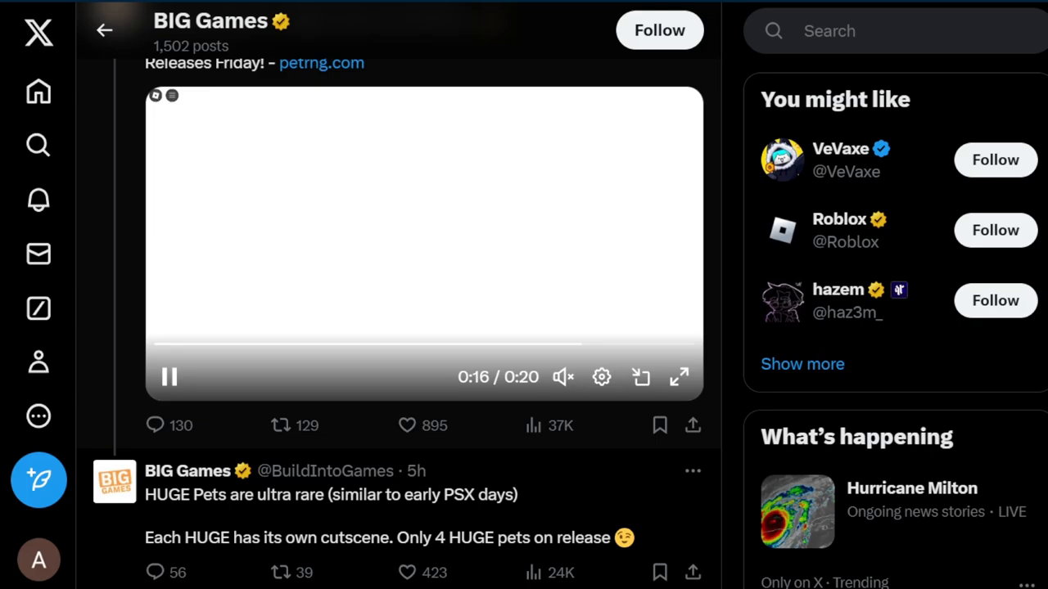
{"action": "scroll", "coordinate": [399, 327], "scroll_direction": "up", "scroll_amount": 3}
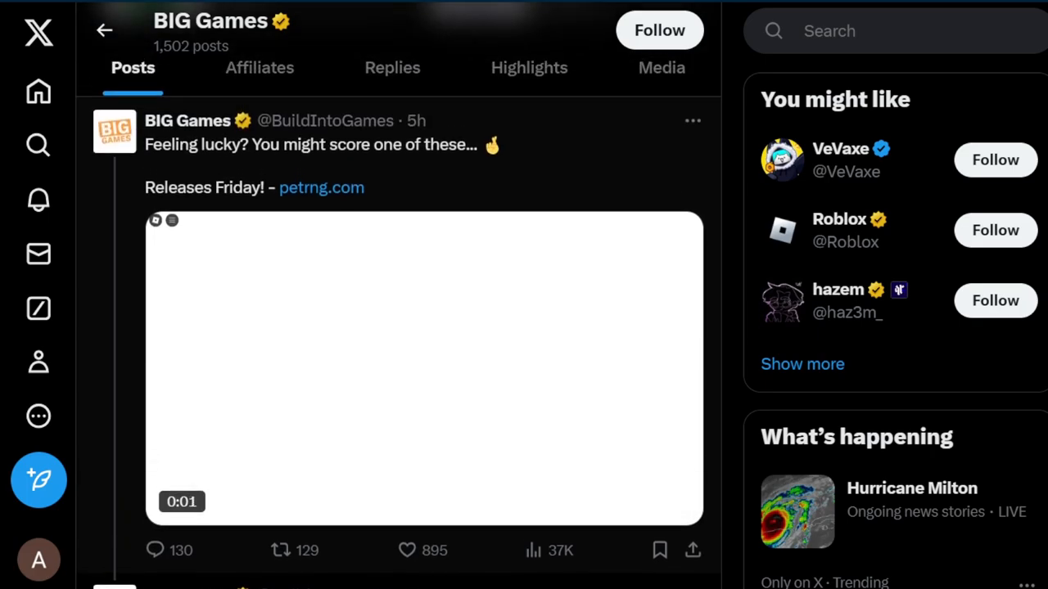
- Scrub the 'Feeling lucky?' video back to the question-mark egg scene, then skip ahead
{"action": "left_click_drag", "start_coordinate": [361, 468], "coordinate": [438, 469]}
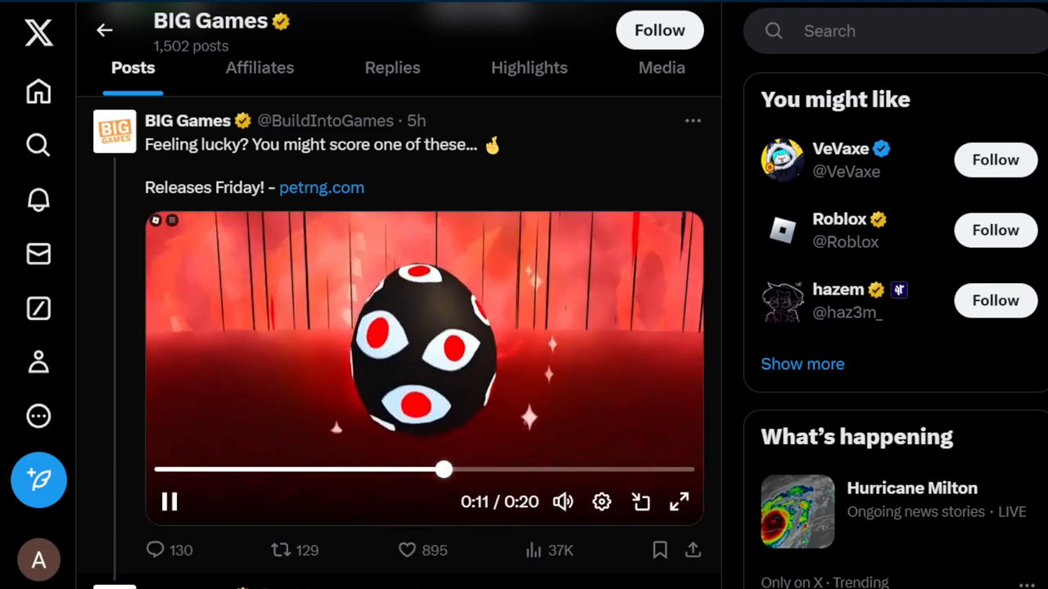
{"action": "left_click", "coordinate": [270, 469]}
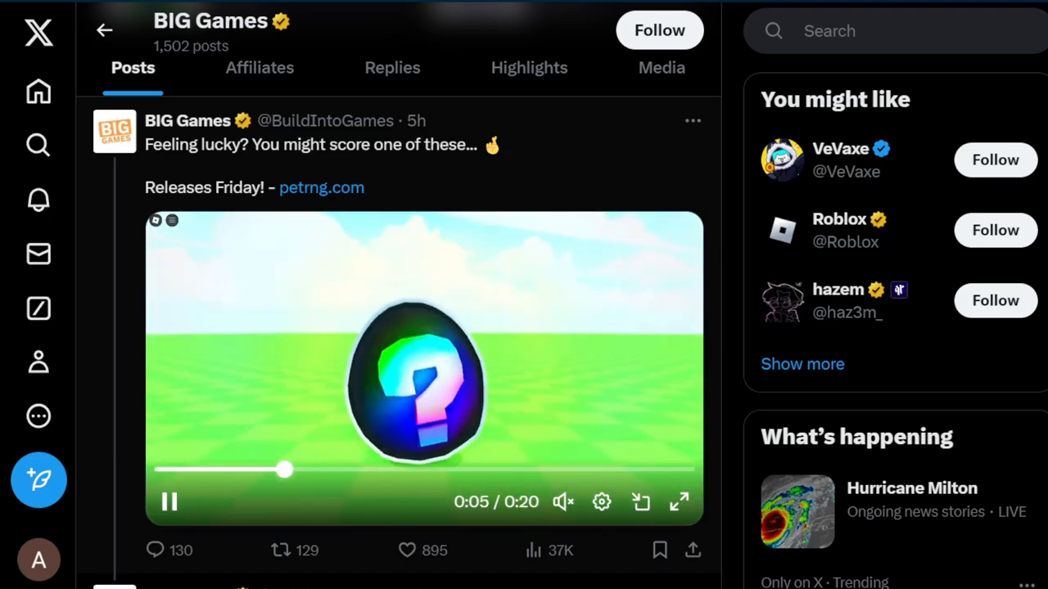
{"action": "left_click", "coordinate": [385, 468]}
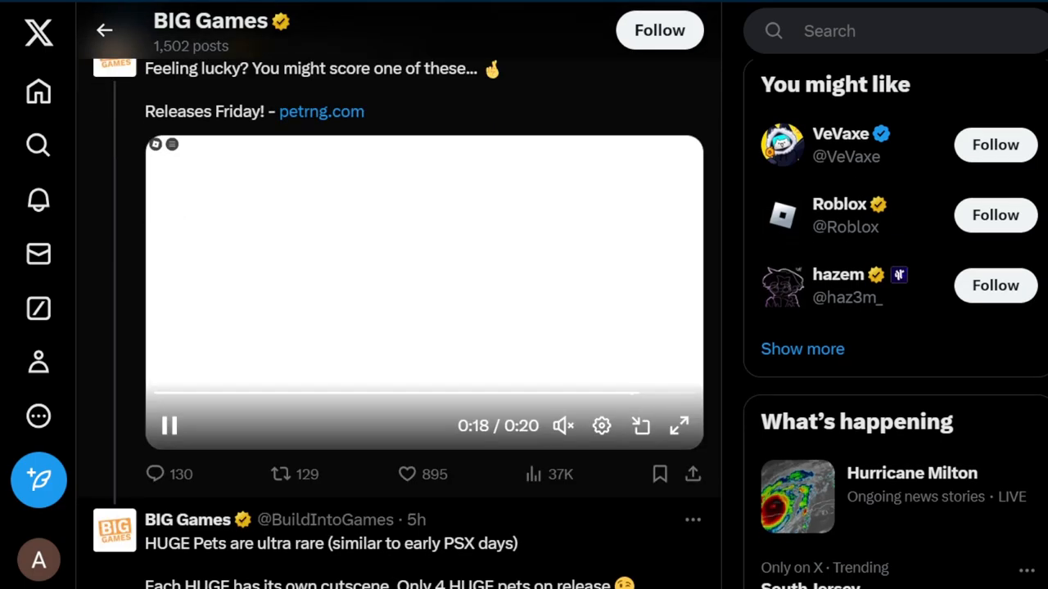
{"action": "scroll", "coordinate": [424, 327], "scroll_direction": "down", "scroll_amount": 5}
{"action": "scroll", "coordinate": [423, 327], "scroll_direction": "down", "scroll_amount": 2}
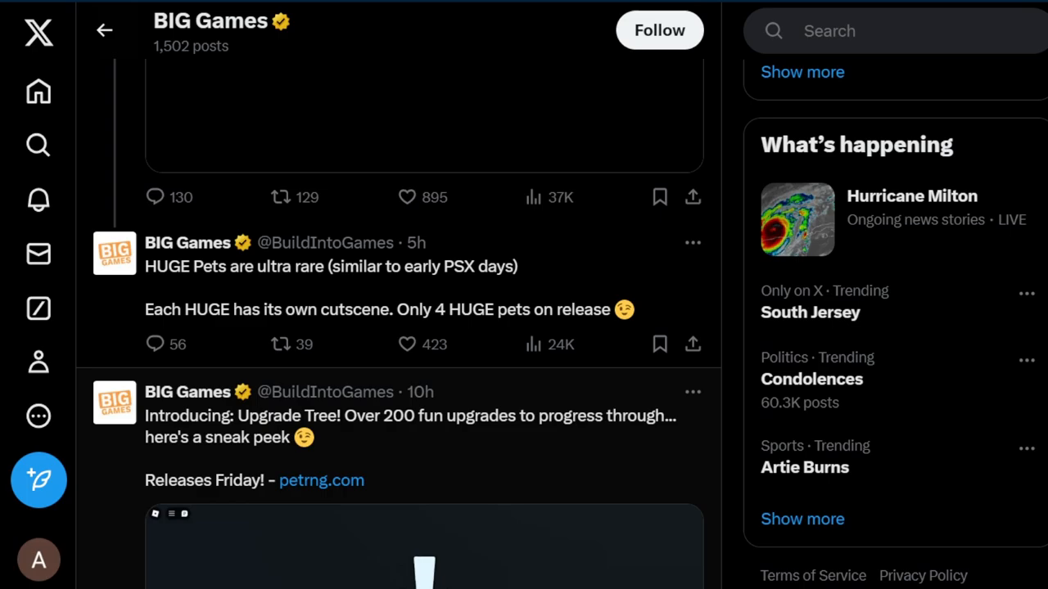
{"action": "scroll", "coordinate": [423, 328], "scroll_direction": "down", "scroll_amount": 1}
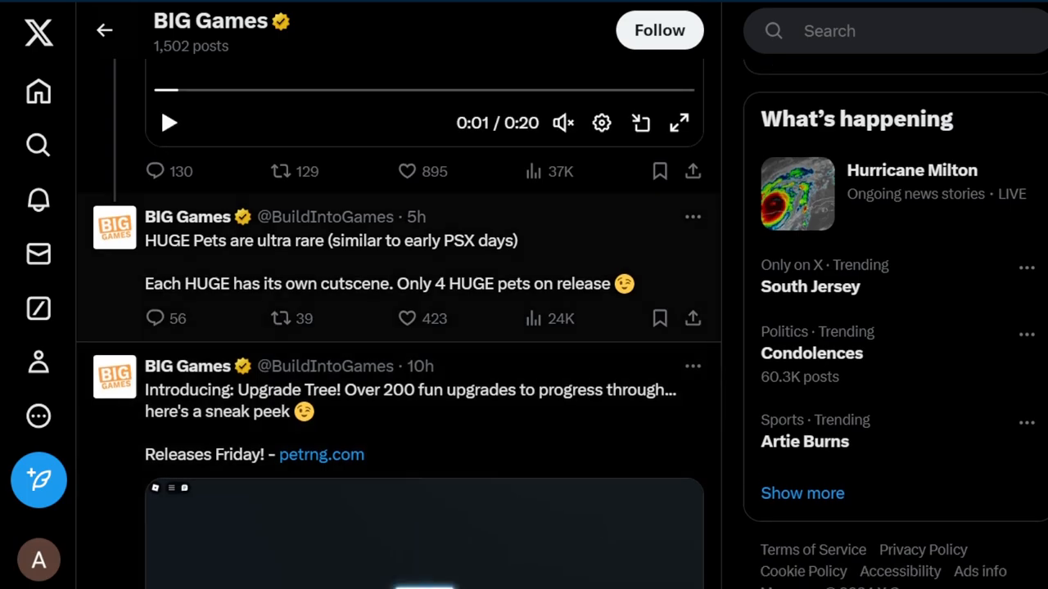
{"action": "scroll", "coordinate": [423, 327], "scroll_direction": "down", "scroll_amount": 2}
{"action": "scroll", "coordinate": [424, 327], "scroll_direction": "down", "scroll_amount": 2}
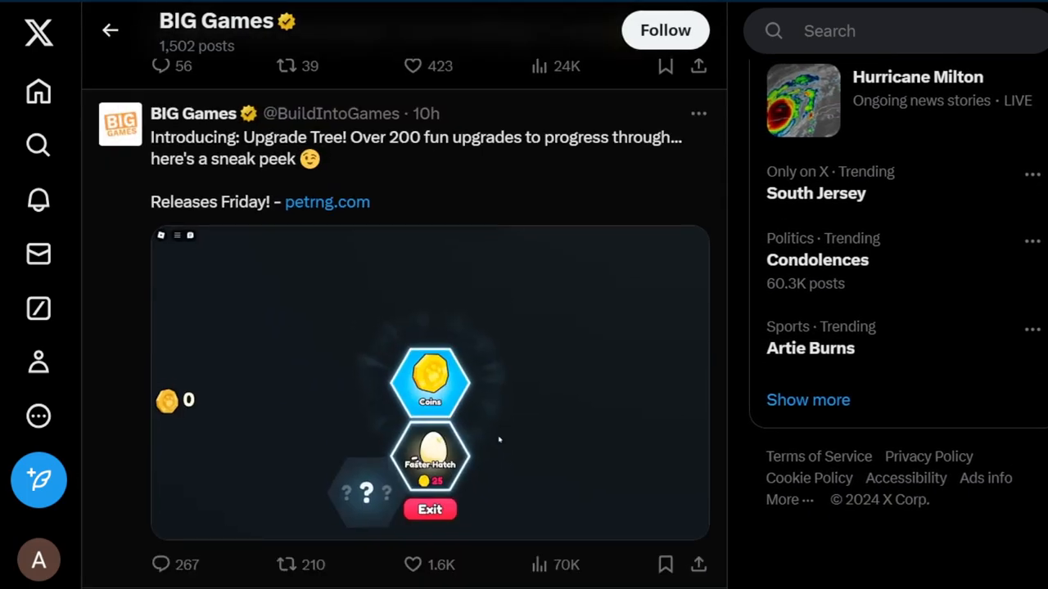
{"action": "scroll", "coordinate": [423, 328], "scroll_direction": "up", "scroll_amount": 10}
{"action": "scroll", "coordinate": [423, 328], "scroll_direction": "up", "scroll_amount": 2}
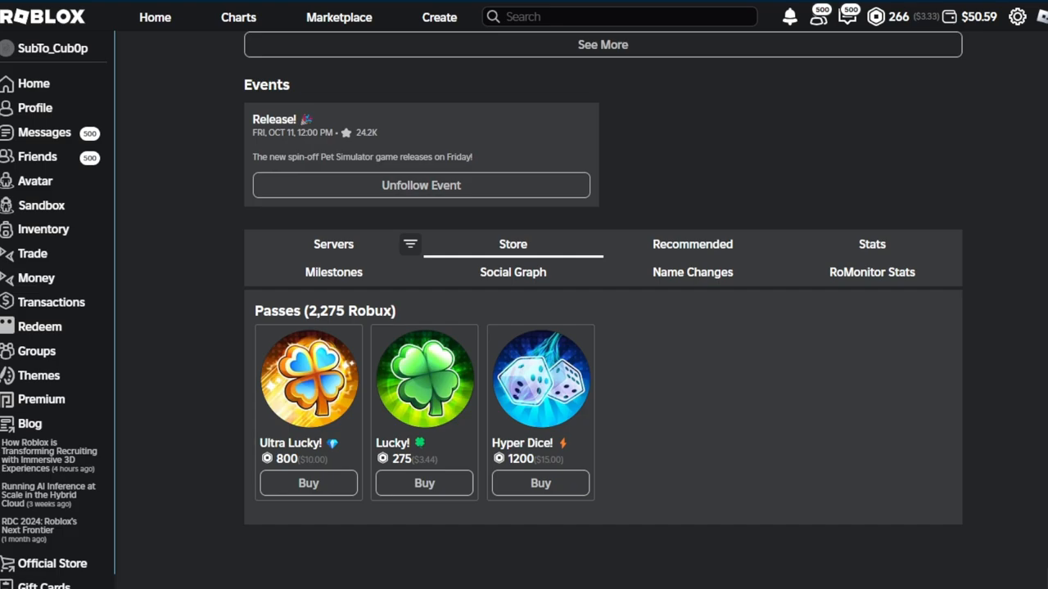
{"action": "scroll", "coordinate": [602, 328], "scroll_direction": "up", "scroll_amount": 1}
{"action": "scroll", "coordinate": [602, 328], "scroll_direction": "up", "scroll_amount": 10}
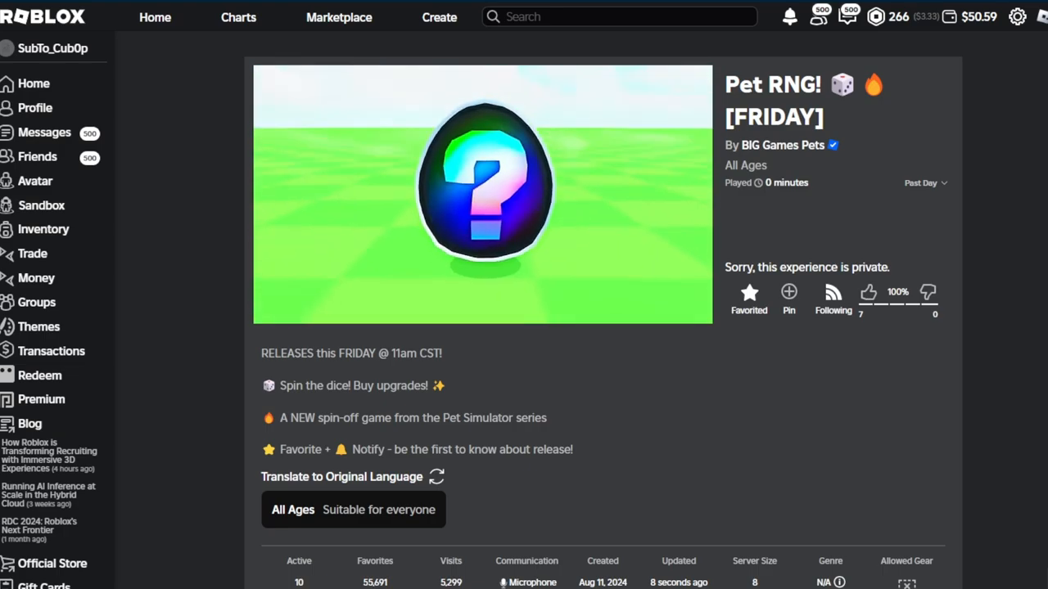
{"action": "scroll", "coordinate": [602, 328], "scroll_direction": "down", "scroll_amount": 10}
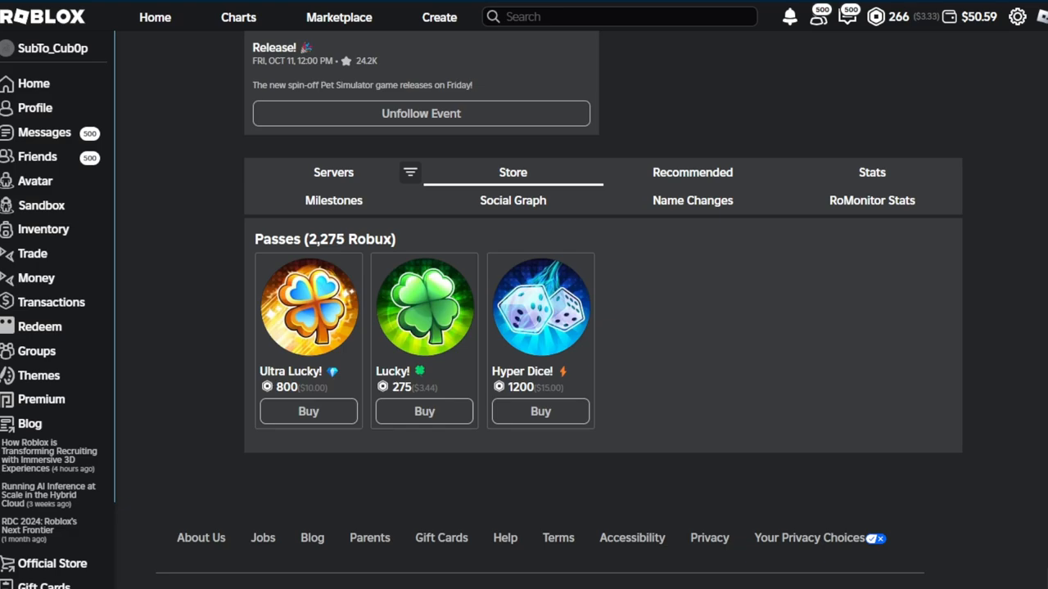
{"action": "left_click", "coordinate": [425, 310]}
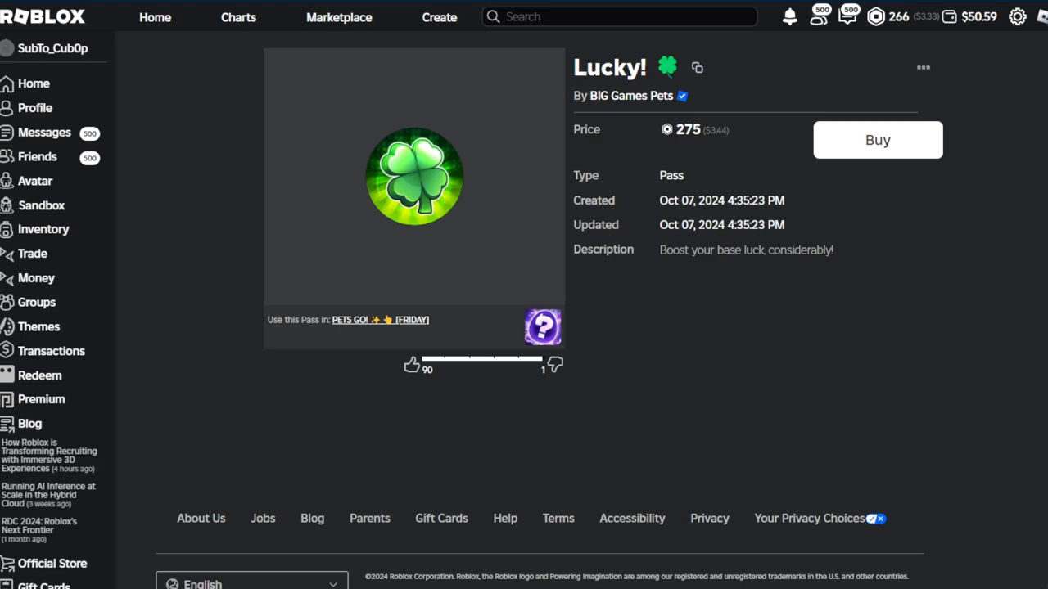
{"action": "left_click", "coordinate": [380, 320]}
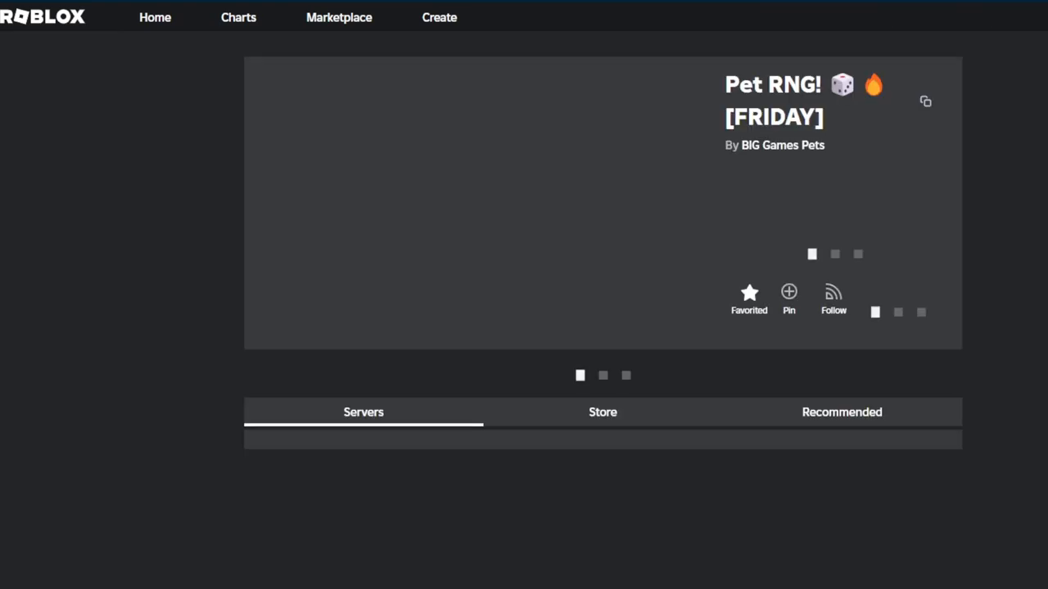
{"action": "key", "text": "alt+Left"}
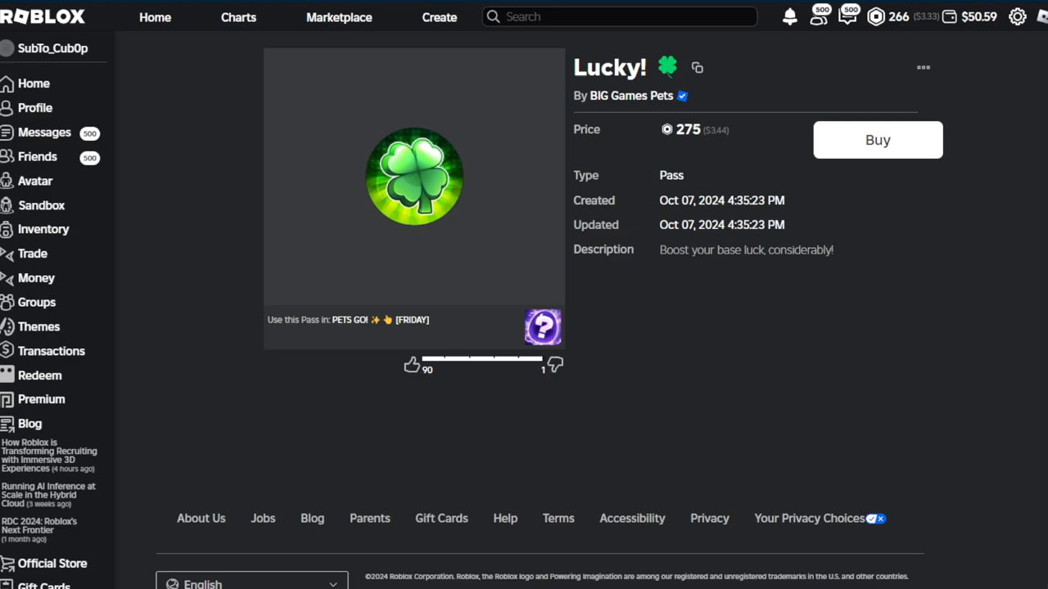
{"action": "key", "text": "alt+Left"}
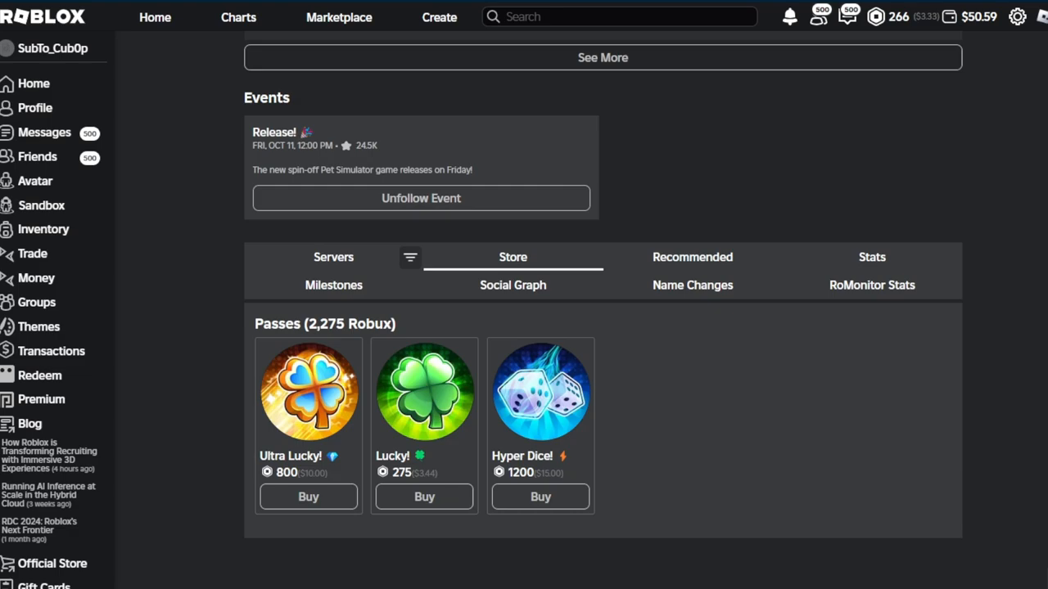
{"action": "scroll", "coordinate": [603, 327], "scroll_direction": "up", "scroll_amount": 10}
{"action": "scroll", "coordinate": [603, 327], "scroll_direction": "up", "scroll_amount": 5}
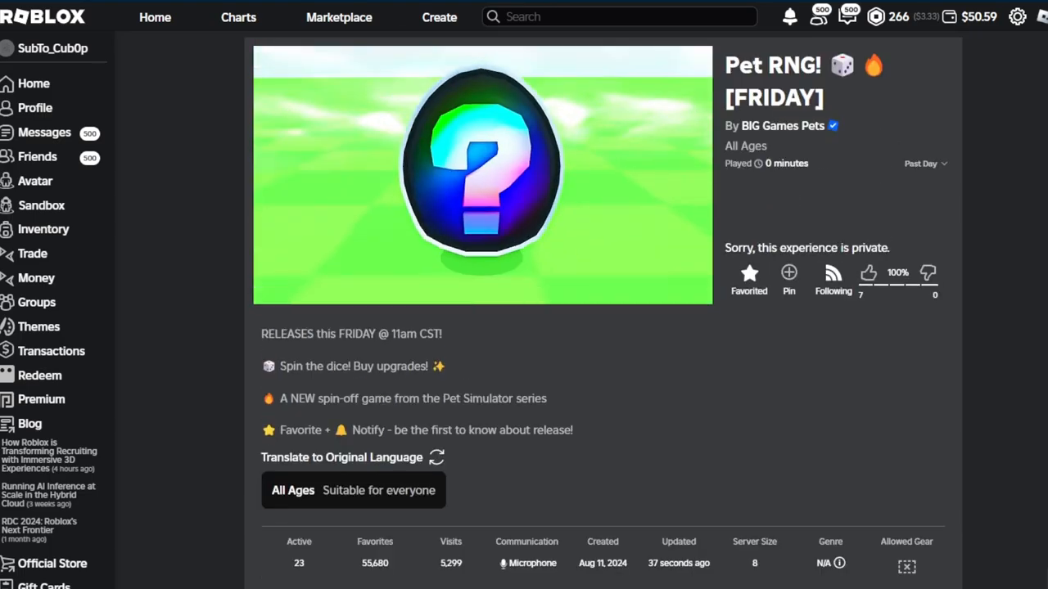
{"action": "scroll", "coordinate": [603, 327], "scroll_direction": "down", "scroll_amount": 8}
{"action": "scroll", "coordinate": [603, 328], "scroll_direction": "up", "scroll_amount": 6}
{"action": "scroll", "coordinate": [603, 327], "scroll_direction": "up", "scroll_amount": 3}
{"action": "scroll", "coordinate": [603, 328], "scroll_direction": "down", "scroll_amount": 10}
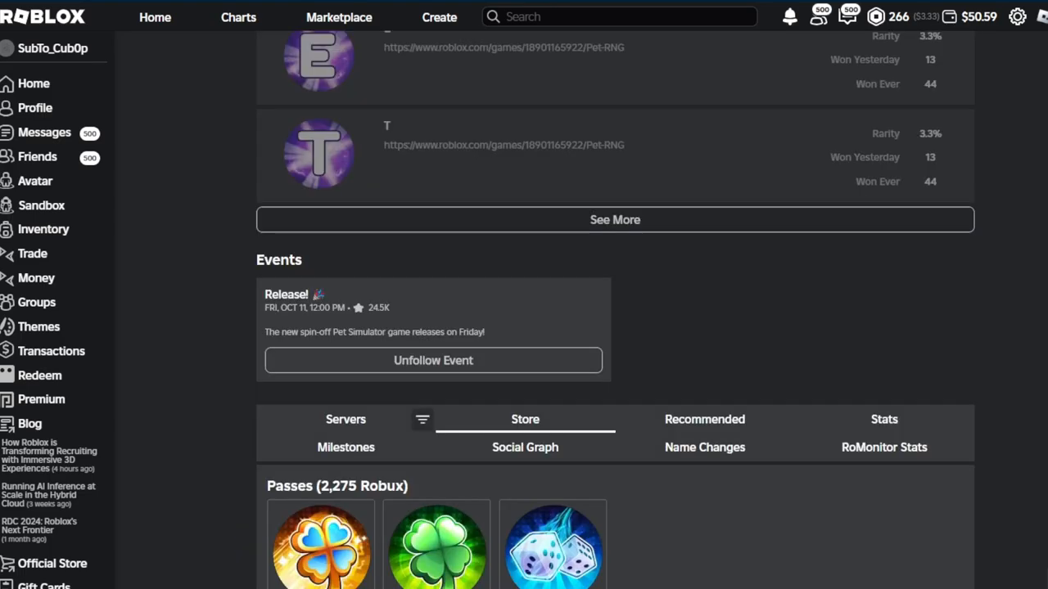
{"action": "scroll", "coordinate": [602, 327], "scroll_direction": "down", "scroll_amount": 4}
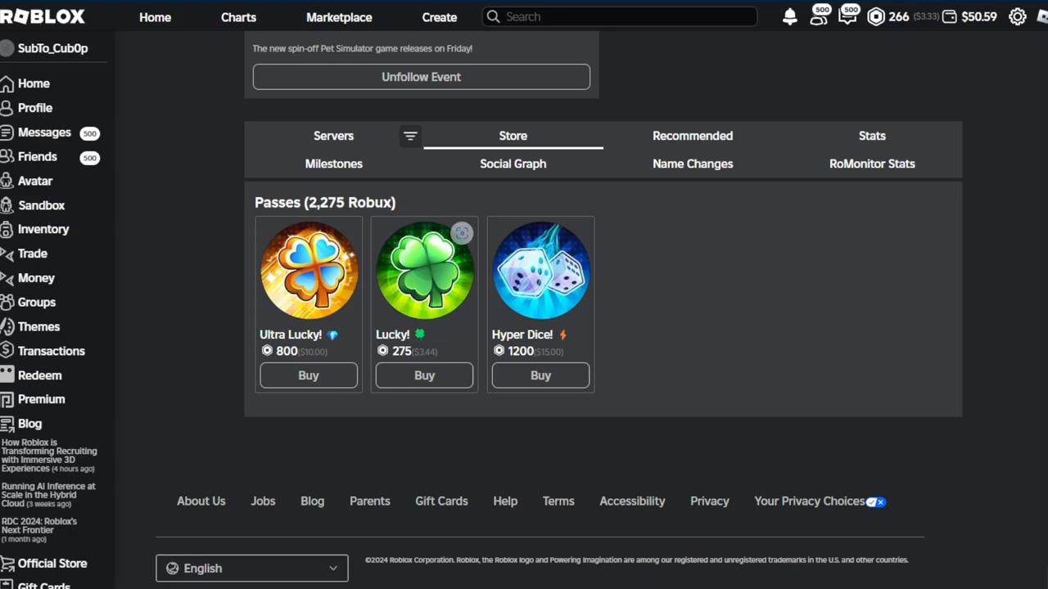
{"action": "left_click", "coordinate": [425, 270]}
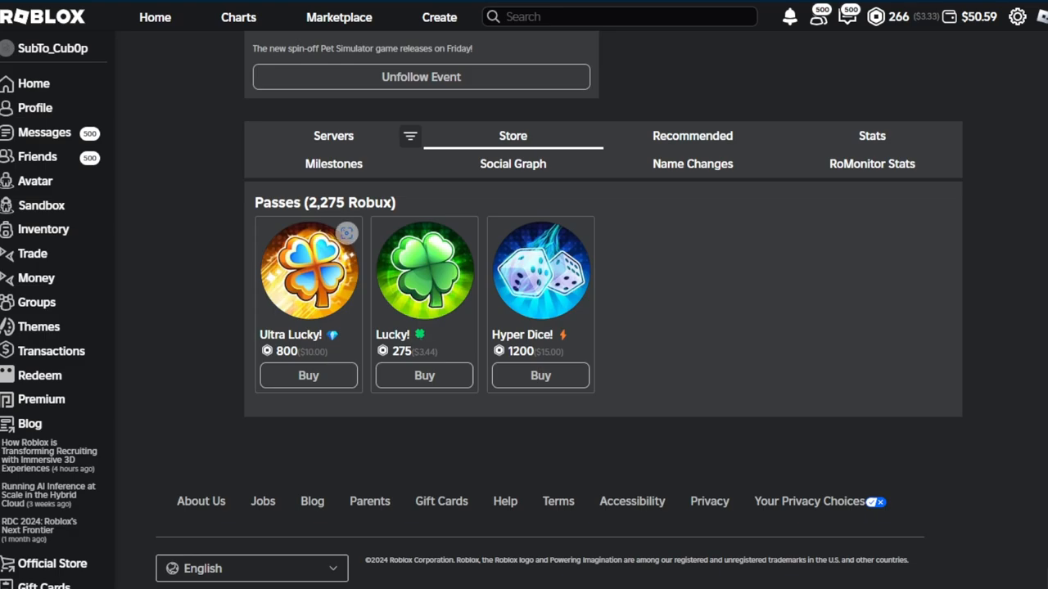
{"action": "scroll", "coordinate": [573, 311], "scroll_direction": "up", "scroll_amount": 2}
{"action": "scroll", "coordinate": [573, 311], "scroll_direction": "up", "scroll_amount": 3}
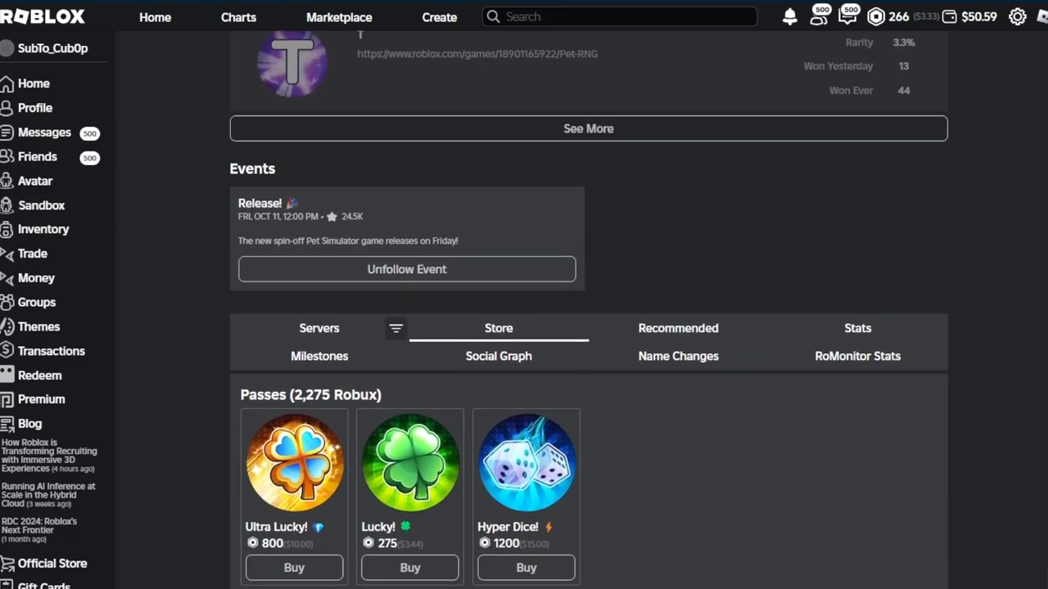
{"action": "scroll", "coordinate": [573, 311], "scroll_direction": "up", "scroll_amount": 3}
{"action": "scroll", "coordinate": [573, 311], "scroll_direction": "up", "scroll_amount": 3}
{"action": "scroll", "coordinate": [573, 311], "scroll_direction": "up", "scroll_amount": 3}
{"action": "scroll", "coordinate": [573, 311], "scroll_direction": "up", "scroll_amount": 3}
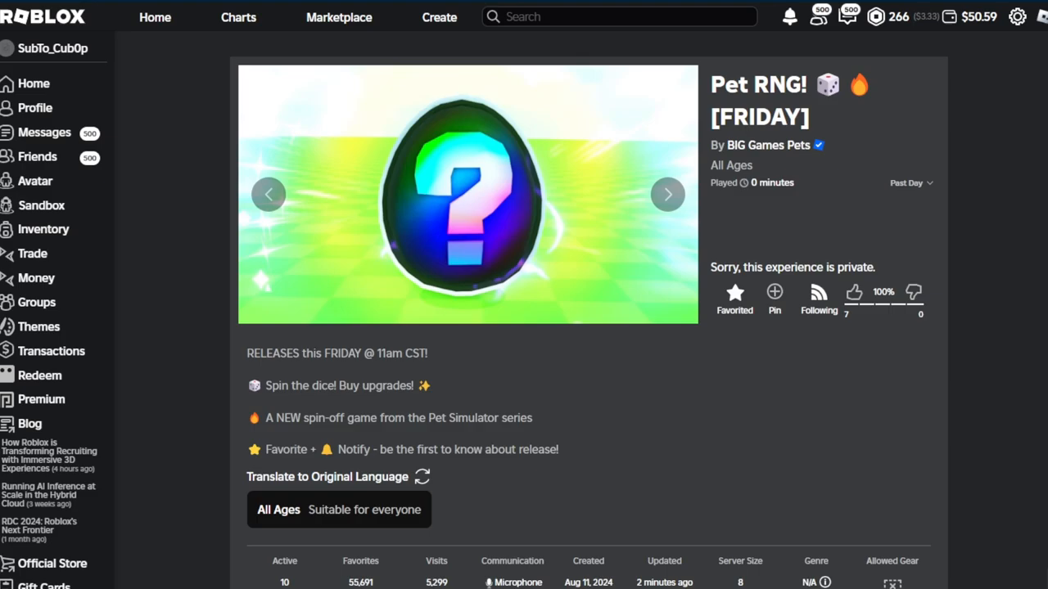
{"action": "scroll", "coordinate": [573, 312], "scroll_direction": "down", "scroll_amount": 3}
{"action": "scroll", "coordinate": [573, 311], "scroll_direction": "down", "scroll_amount": 3}
{"action": "scroll", "coordinate": [573, 311], "scroll_direction": "down", "scroll_amount": 3}
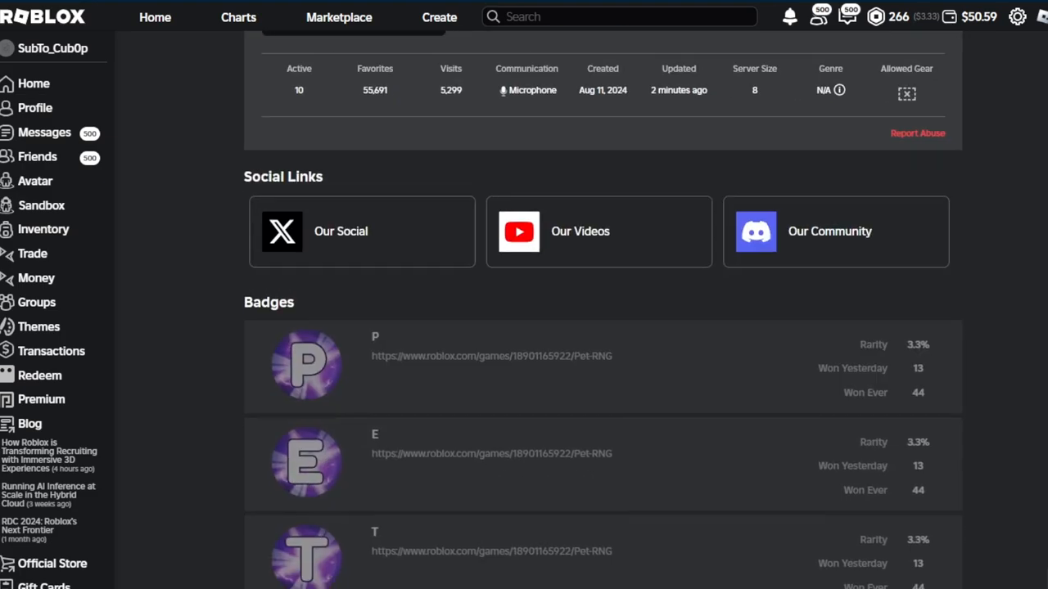
{"action": "scroll", "coordinate": [573, 311], "scroll_direction": "down", "scroll_amount": 5}
{"action": "scroll", "coordinate": [573, 311], "scroll_direction": "down", "scroll_amount": 3}
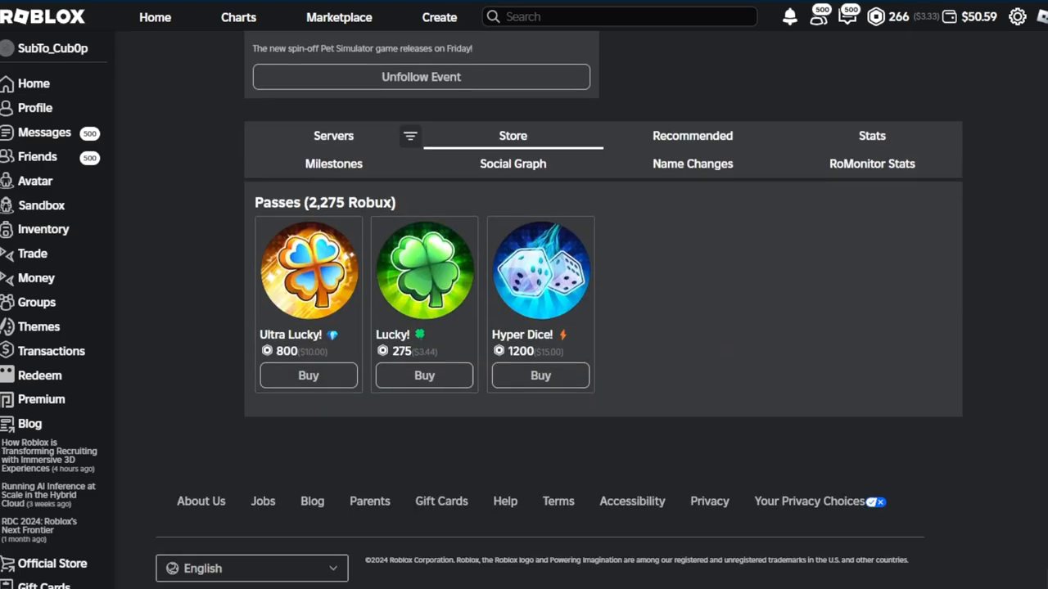
{"action": "scroll", "coordinate": [573, 311], "scroll_direction": "up", "scroll_amount": 4}
{"action": "scroll", "coordinate": [573, 311], "scroll_direction": "up", "scroll_amount": 4}
{"action": "scroll", "coordinate": [573, 311], "scroll_direction": "up", "scroll_amount": 4}
{"action": "scroll", "coordinate": [573, 311], "scroll_direction": "down", "scroll_amount": 4}
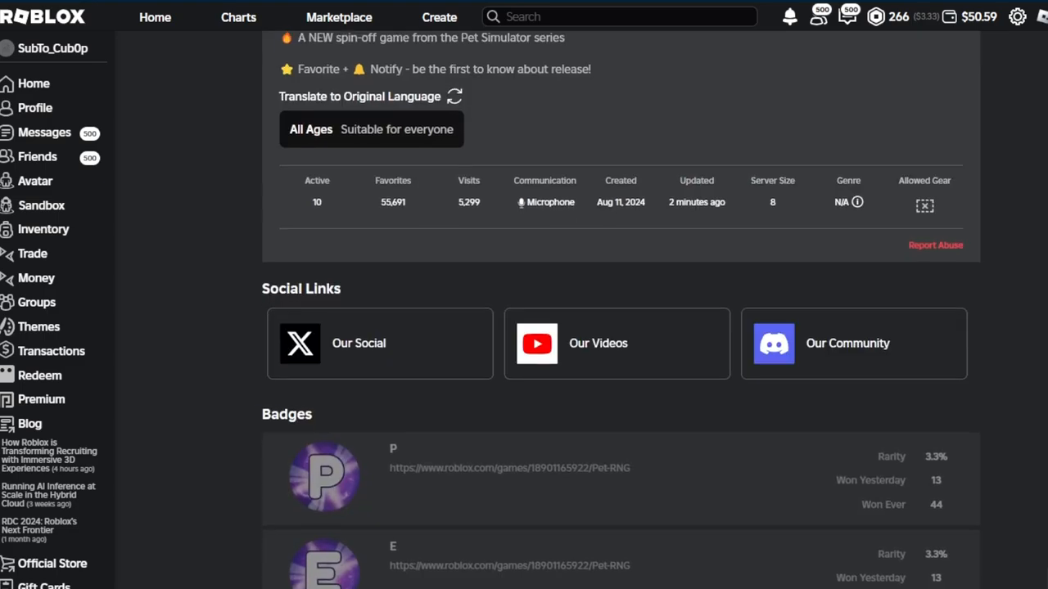
{"action": "scroll", "coordinate": [573, 312], "scroll_direction": "down", "scroll_amount": 4}
{"action": "scroll", "coordinate": [573, 311], "scroll_direction": "down", "scroll_amount": 4}
{"action": "scroll", "coordinate": [573, 311], "scroll_direction": "down", "scroll_amount": 3}
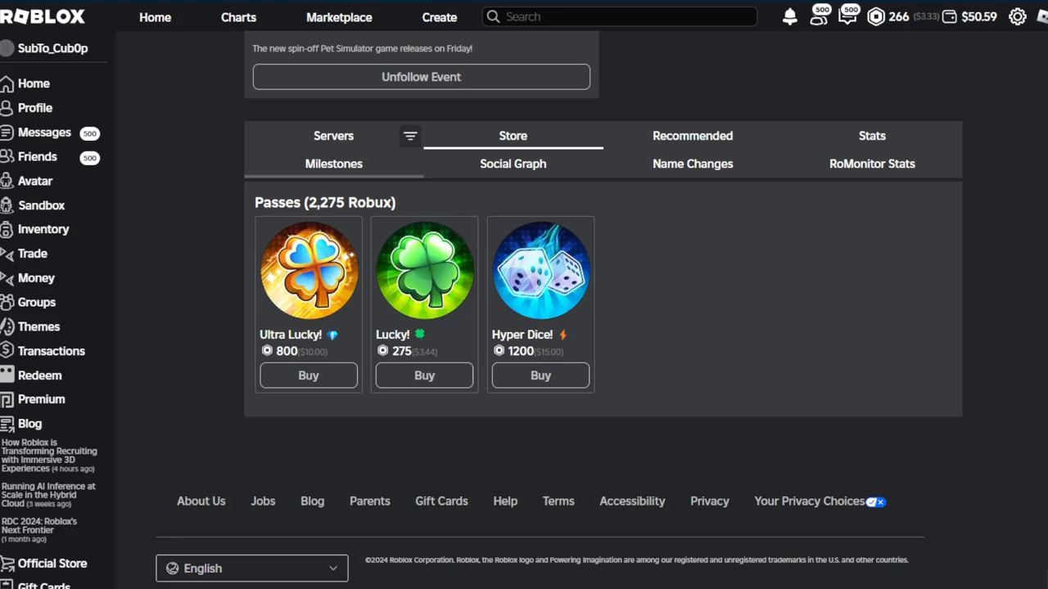
{"action": "scroll", "coordinate": [573, 311], "scroll_direction": "up", "scroll_amount": 4}
{"action": "scroll", "coordinate": [573, 311], "scroll_direction": "up", "scroll_amount": 5}
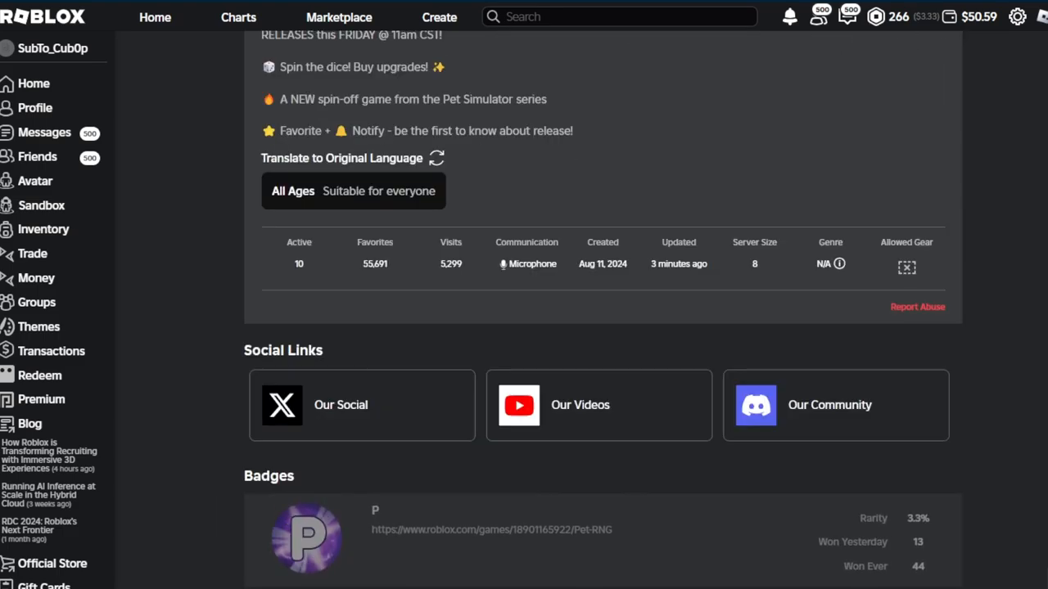
{"action": "scroll", "coordinate": [574, 311], "scroll_direction": "up", "scroll_amount": 5}
{"action": "scroll", "coordinate": [573, 311], "scroll_direction": "up", "scroll_amount": 2}
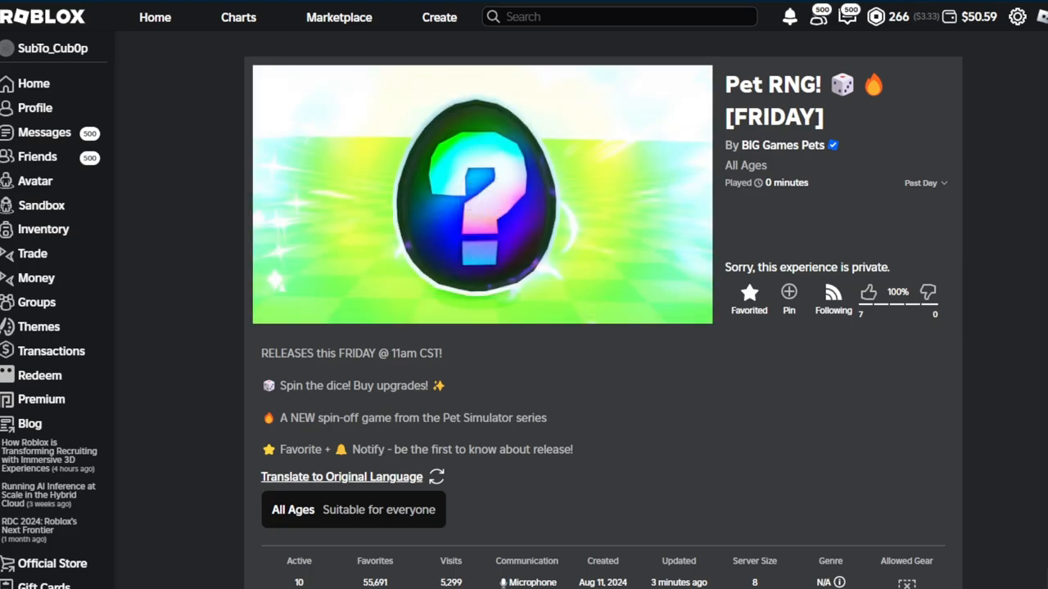